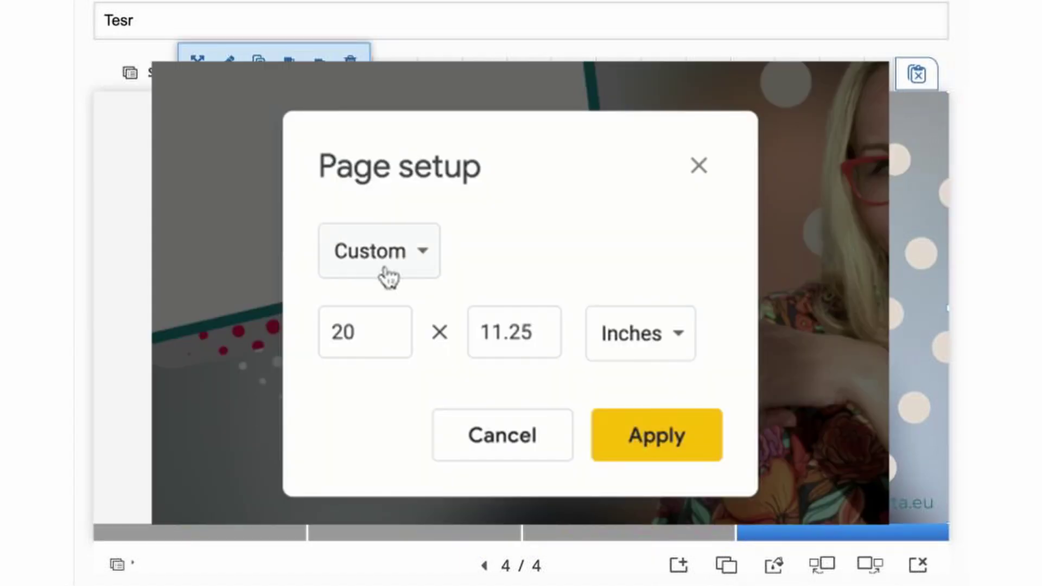
In Page setup, choose Custom size in pixels and change the width from 1920 to 2160.
left_click(430, 272)
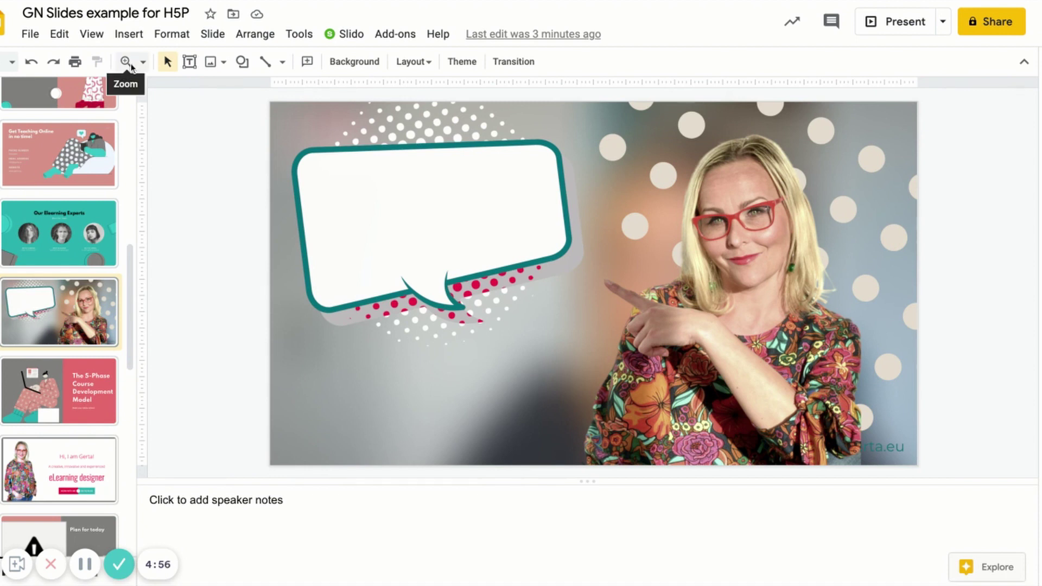
left_click(30, 34)
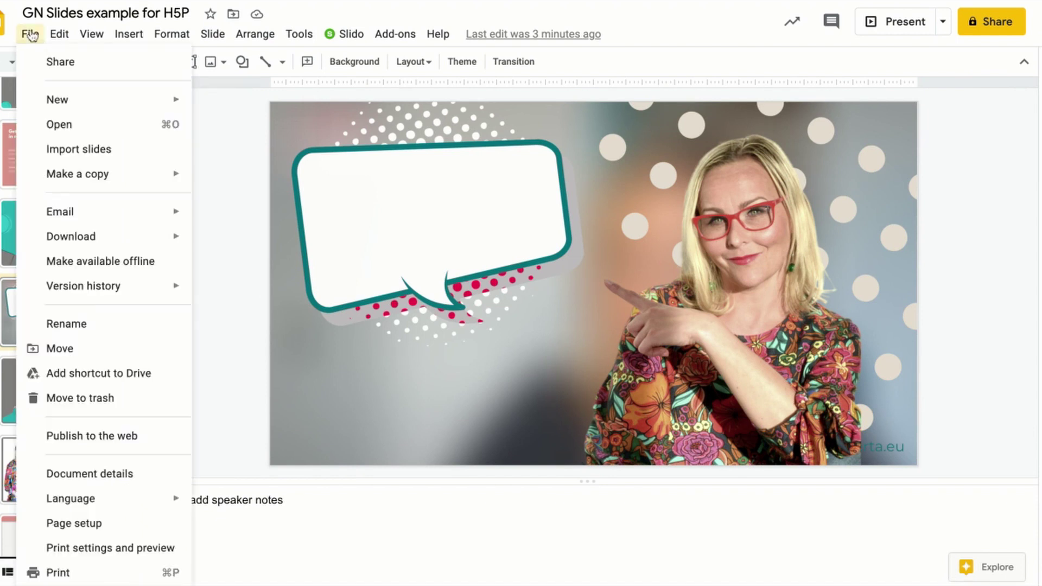
left_click(59, 523)
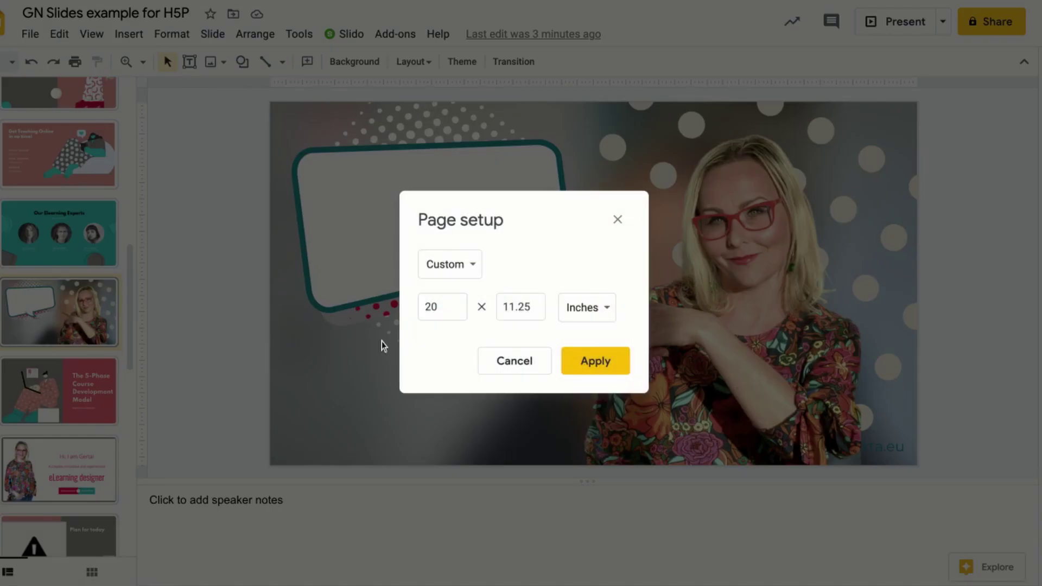
left_click(477, 272)
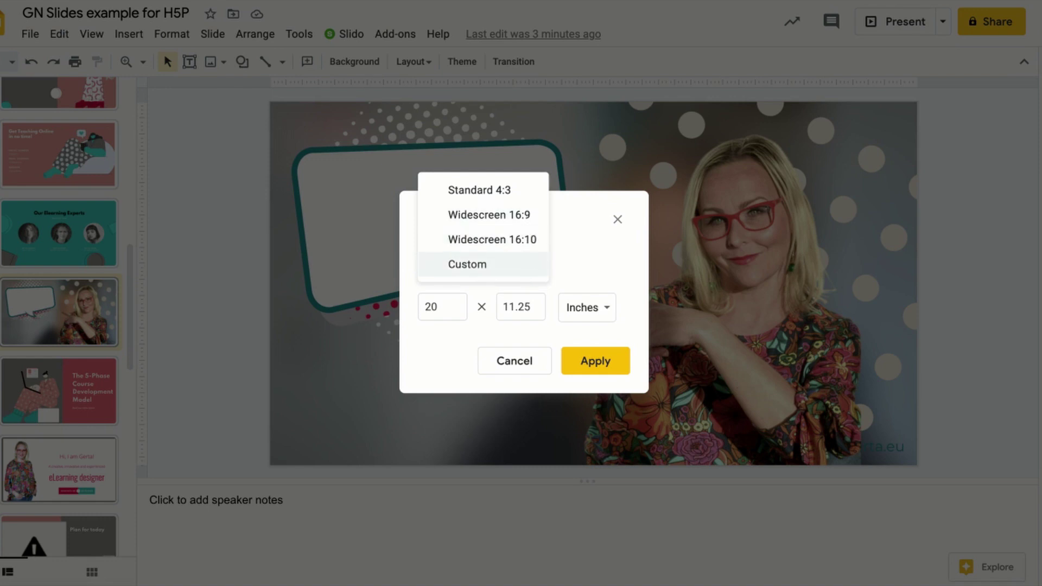
left_click(527, 274)
left_click(577, 308)
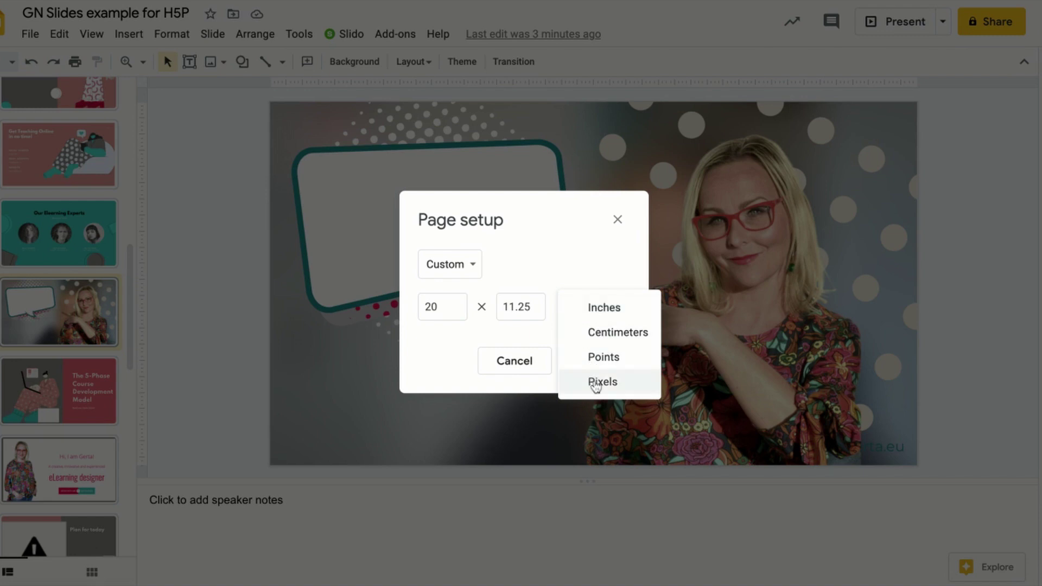
left_click(596, 382)
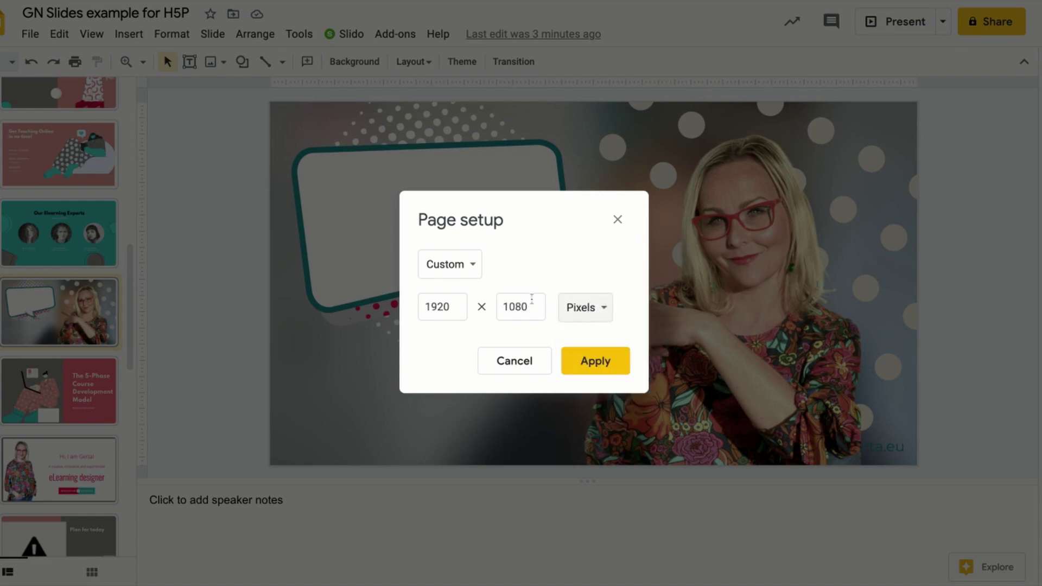
double_click(439, 307)
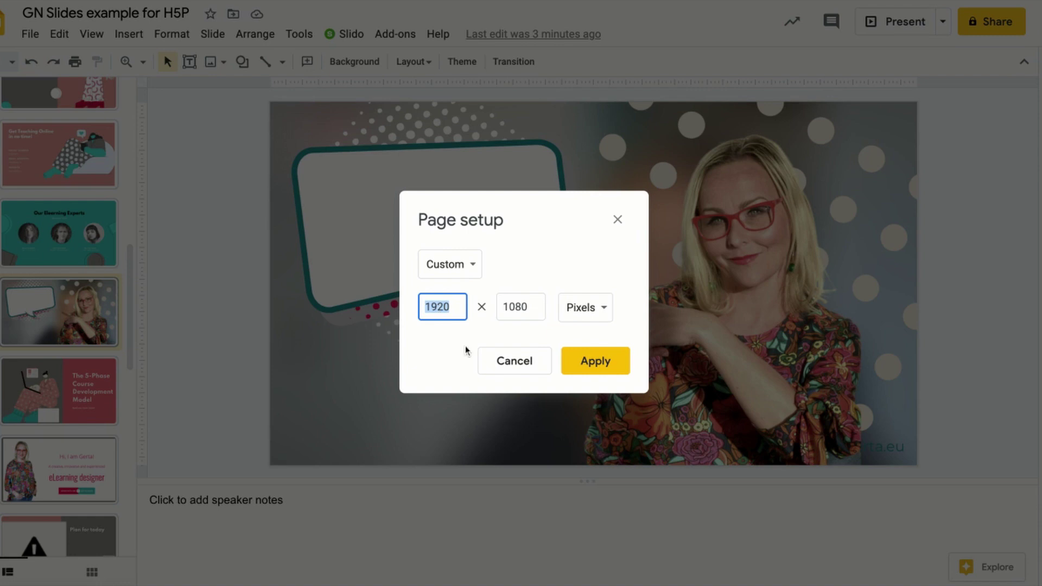
type("2160")
Apply the 2160 × 1080 page size, then enlarge and align the speech-bubble picture on the wider slide.
left_click(604, 363)
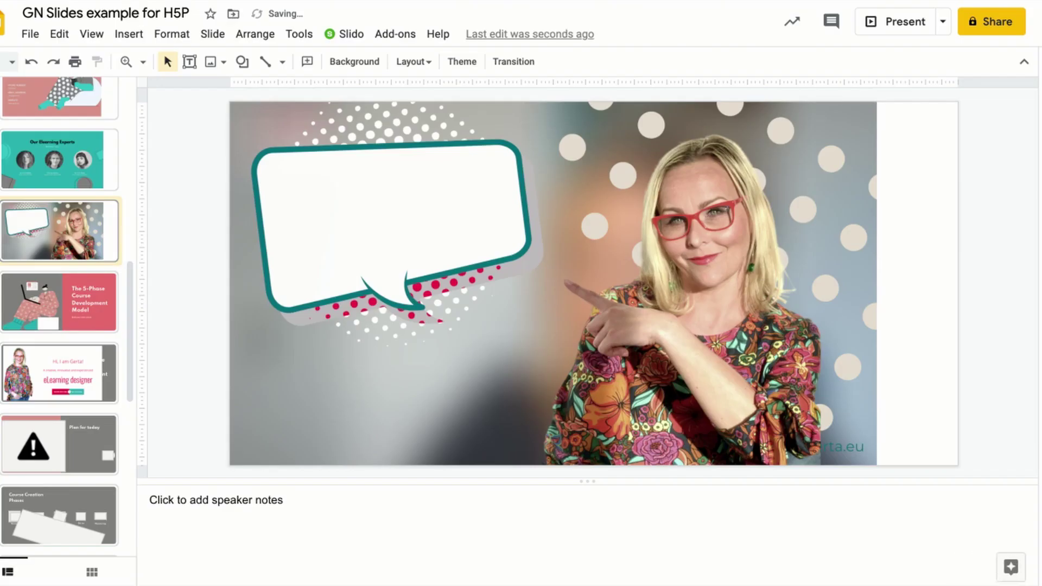
left_click(143, 61)
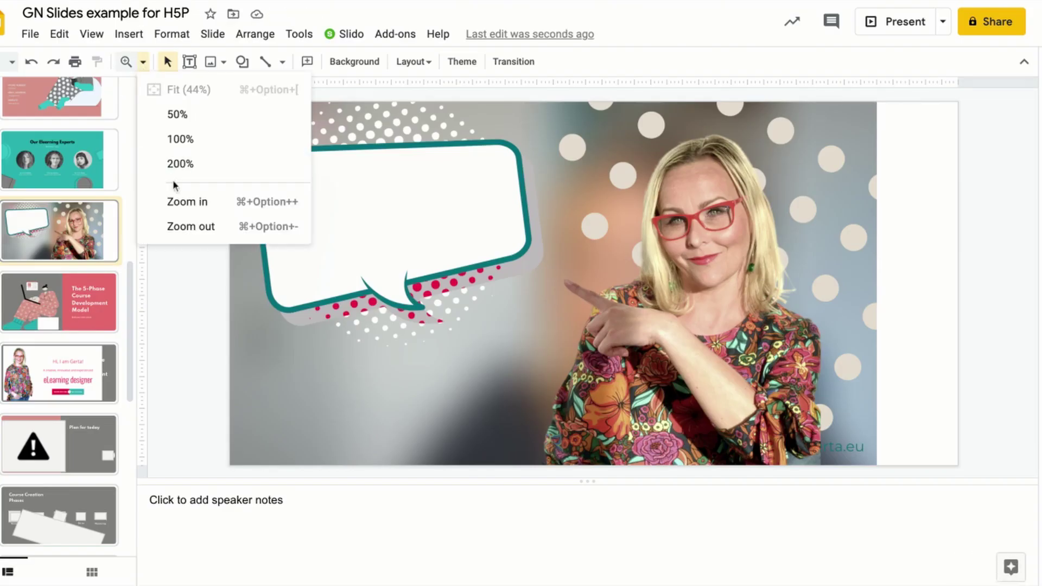
left_click(177, 225)
left_click(576, 295)
left_click_drag(735, 373, 775, 397)
left_click(828, 349)
left_click(597, 303)
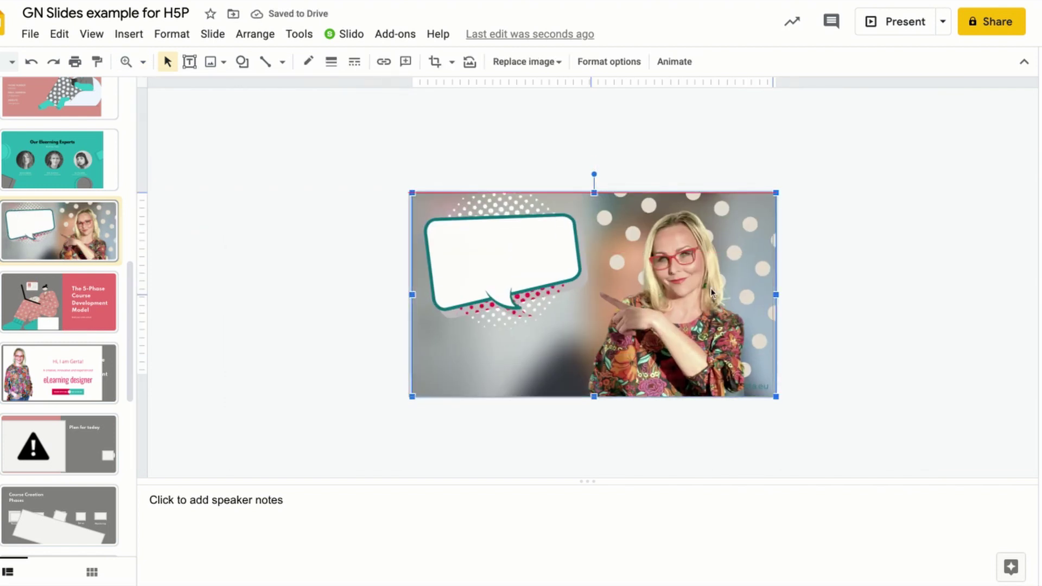
mouse_move(596, 304)
left_mouse_down()
mouse_move(592, 315)
mouse_move(596, 298)
left_mouse_up()
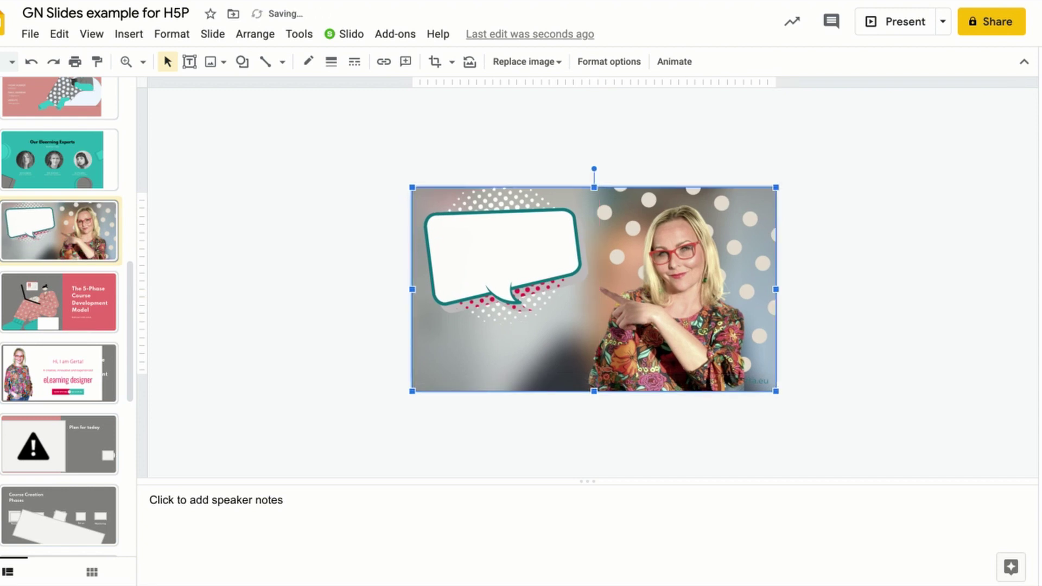
Crop the picture's top and bottom edges so it matches the slide edges.
left_click(435, 62)
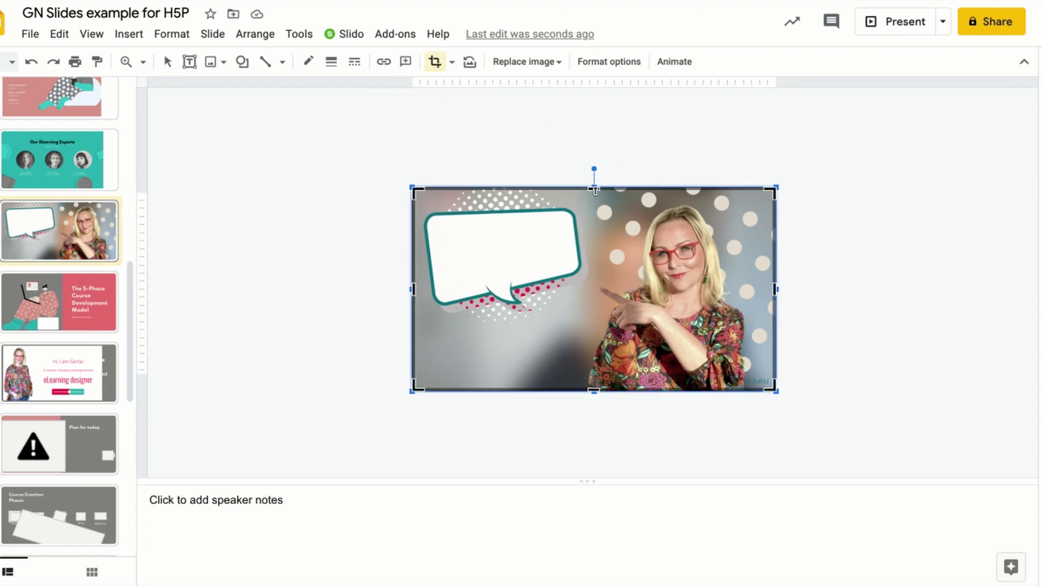
left_click_drag(595, 191, 593, 193)
left_click(631, 261)
left_click(435, 61)
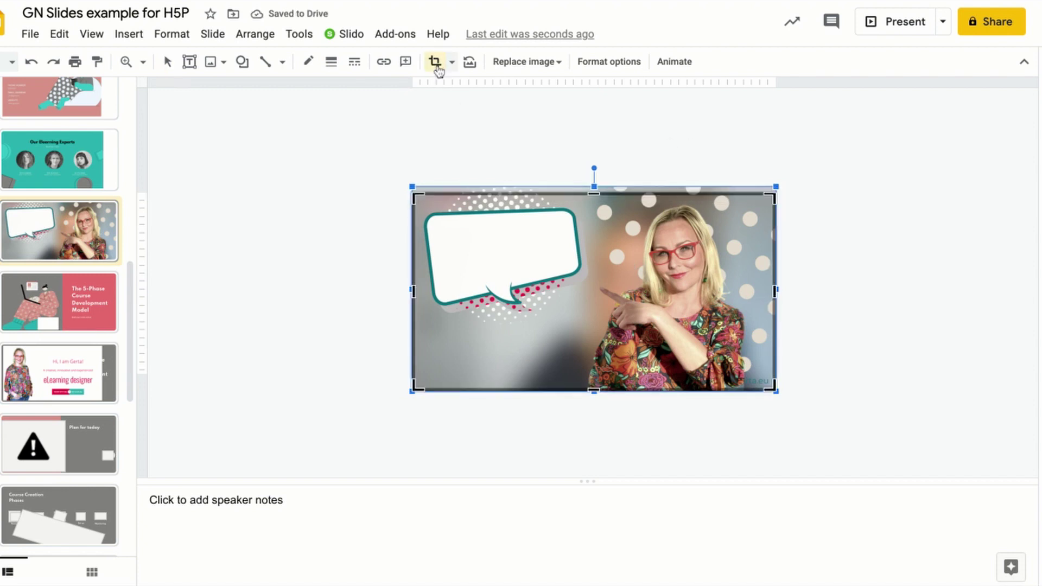
mouse_move(592, 388)
left_mouse_down()
mouse_move(594, 341)
mouse_move(593, 372)
left_mouse_up()
left_click(598, 442)
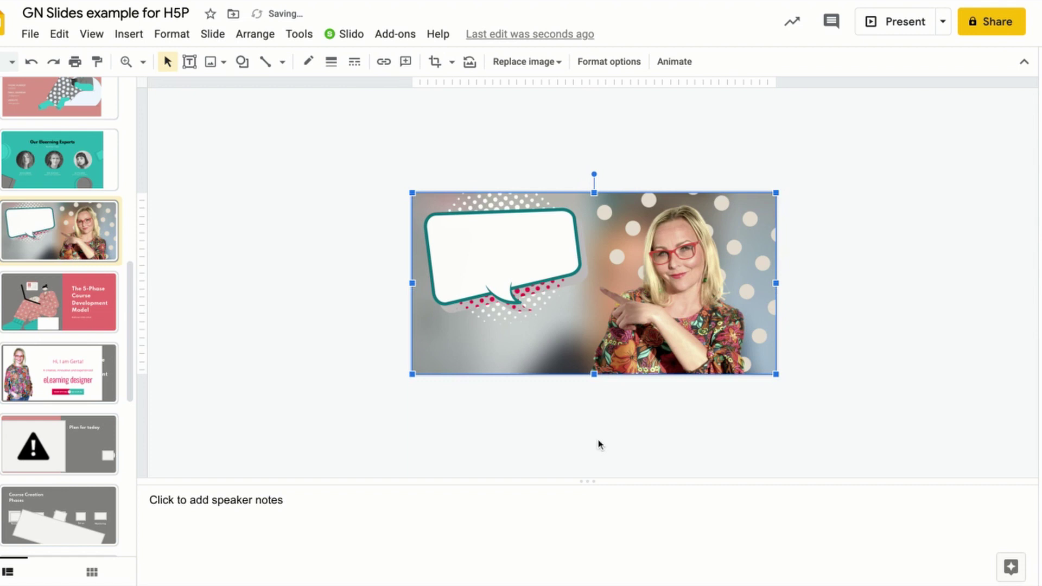
left_click(840, 358)
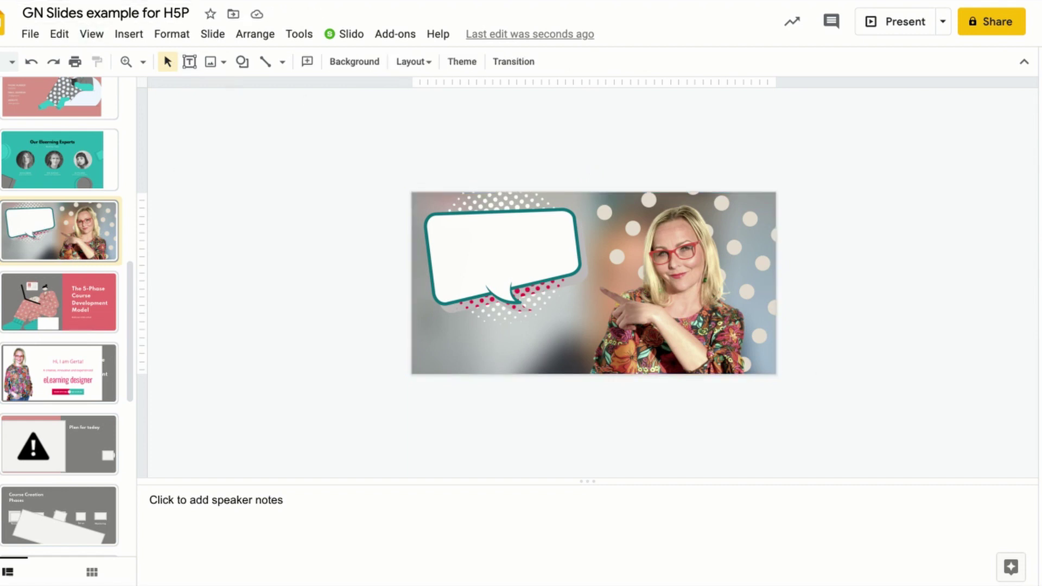
left_click(71, 365)
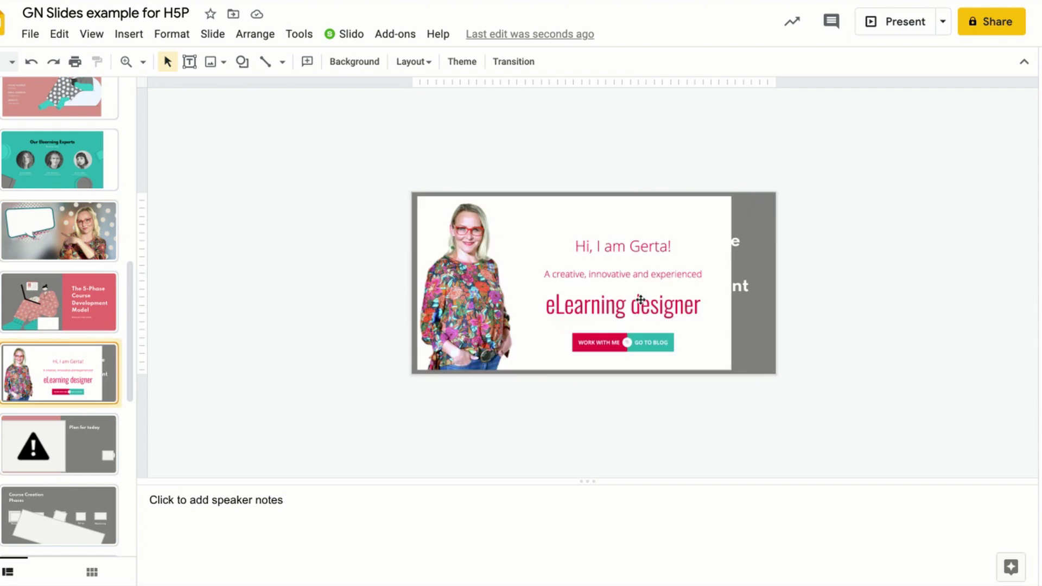
scroll(125, 244, "up", 1)
left_click(59, 189)
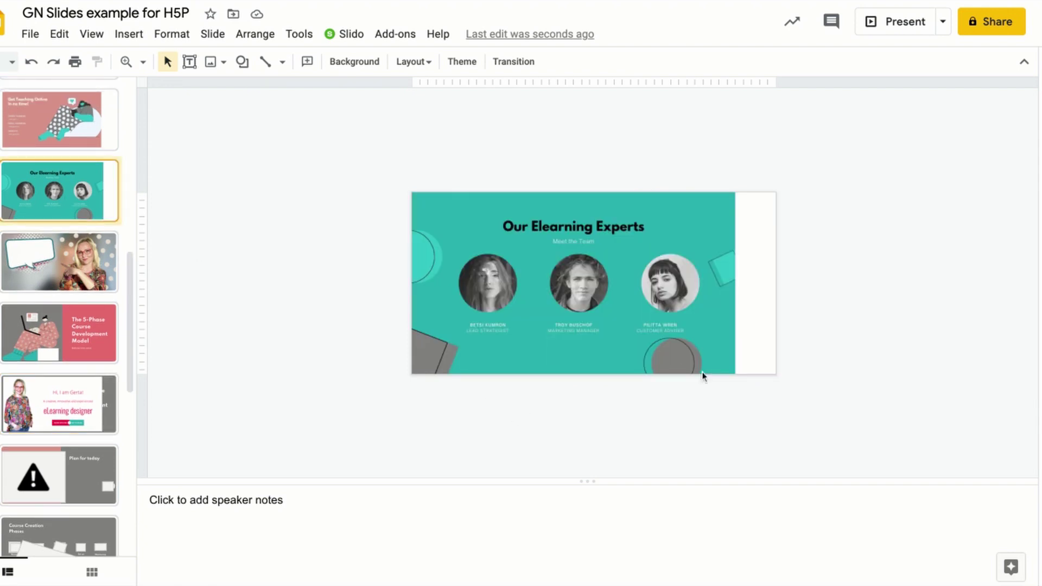
left_click(651, 323)
left_click_drag(651, 323, 679, 314)
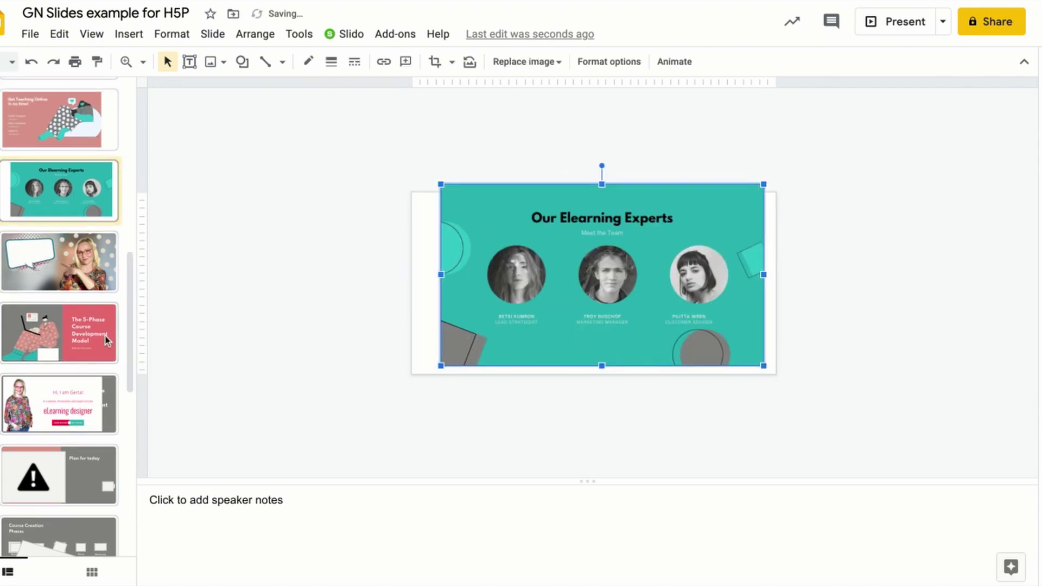
left_click(95, 260)
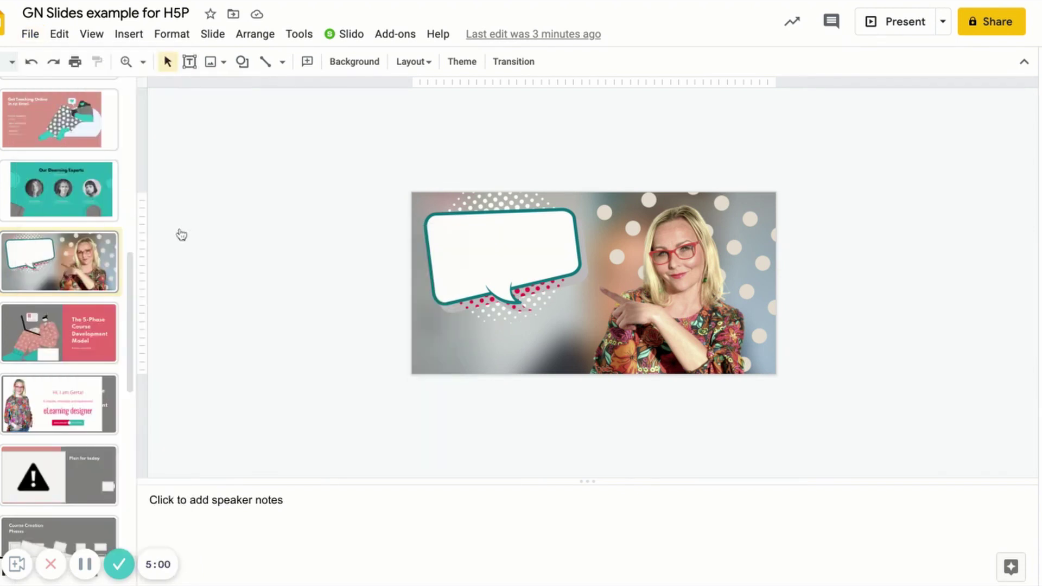
key("Up")
key("Down")
key("Down")
key("Down")
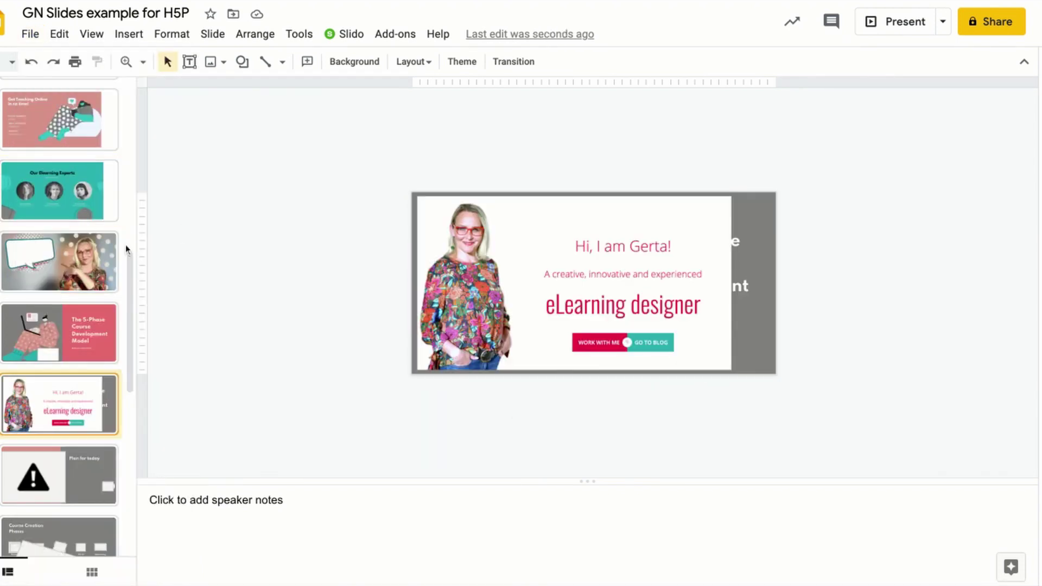
scroll(125, 244, "down", 1)
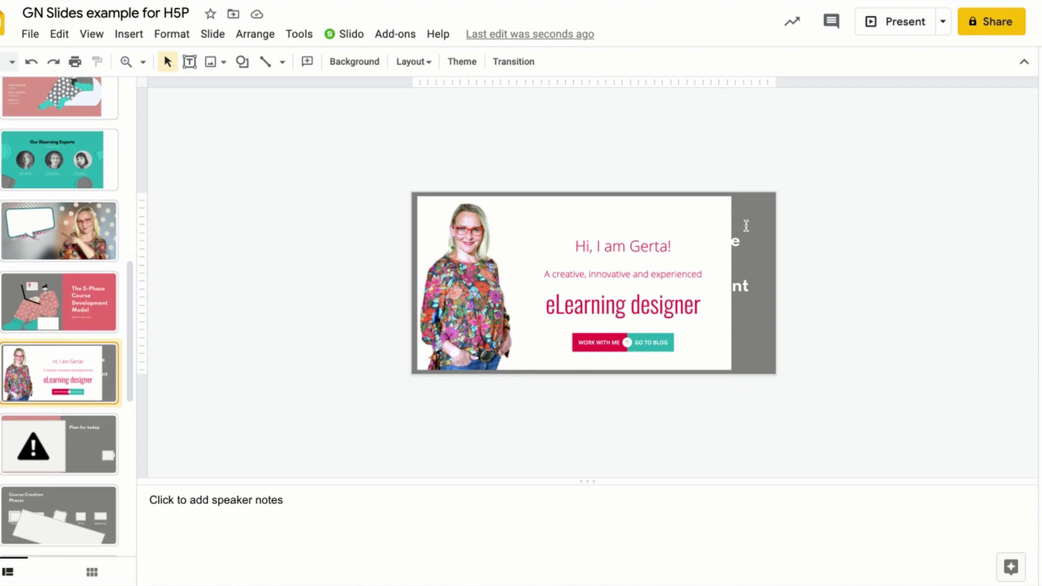
key("Up")
key("Up")
scroll(79, 344, "up", 1)
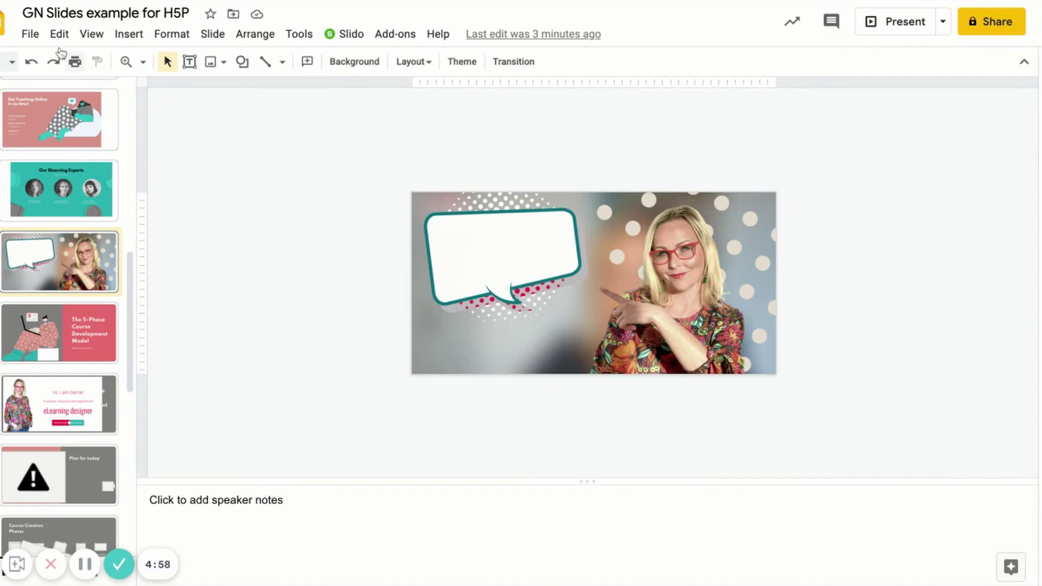
Download the speech-bubble slide via File > Download as a PNG image (current slide).
left_click(31, 34)
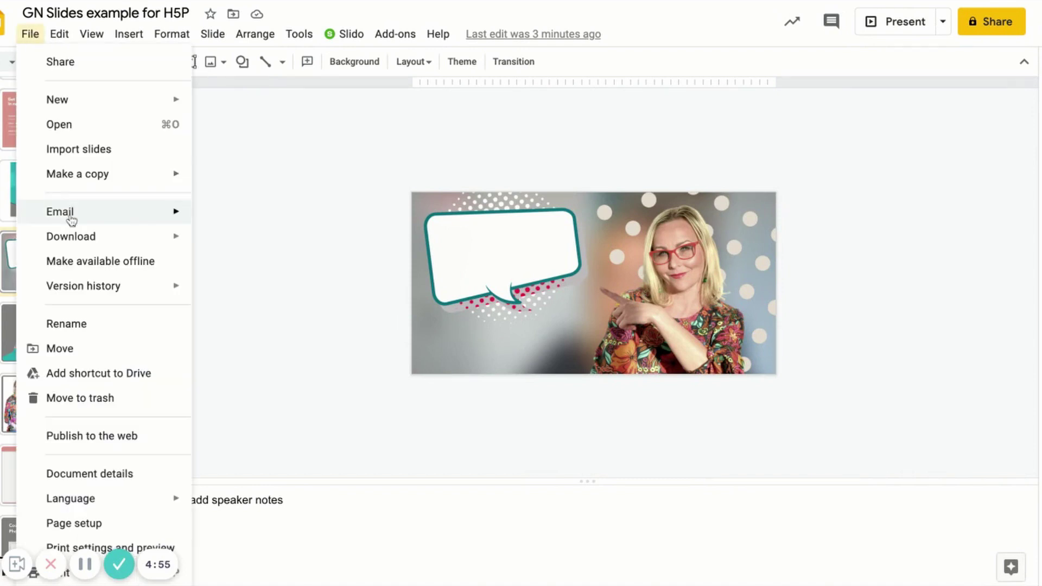
mouse_move(71, 236)
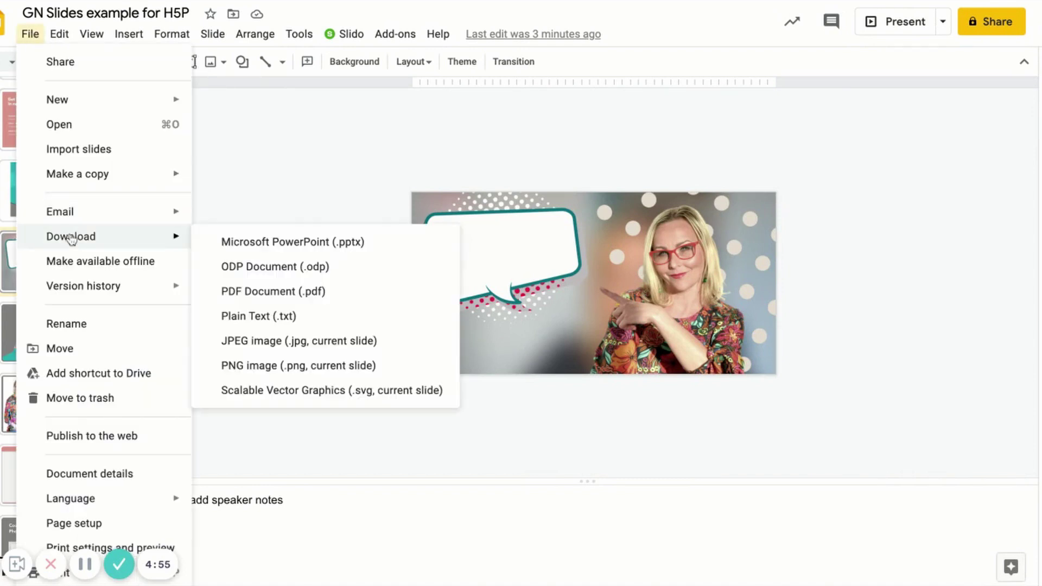
left_click(254, 365)
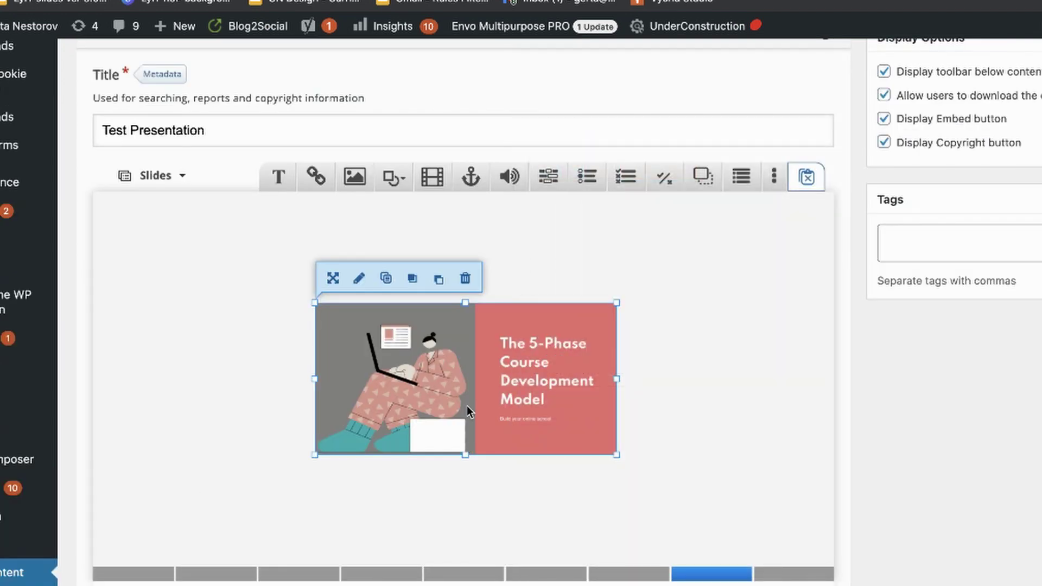
Move an image to the top-left and enlarge it, close background settings, then return to blank slide 8.
left_click_drag(466, 404, 232, 293)
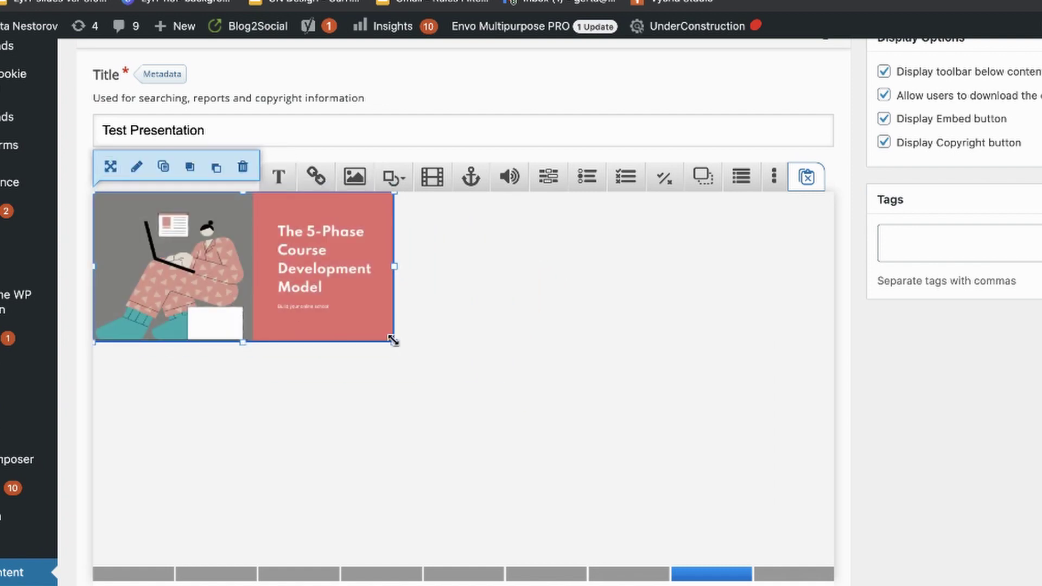
left_click_drag(394, 341, 833, 561)
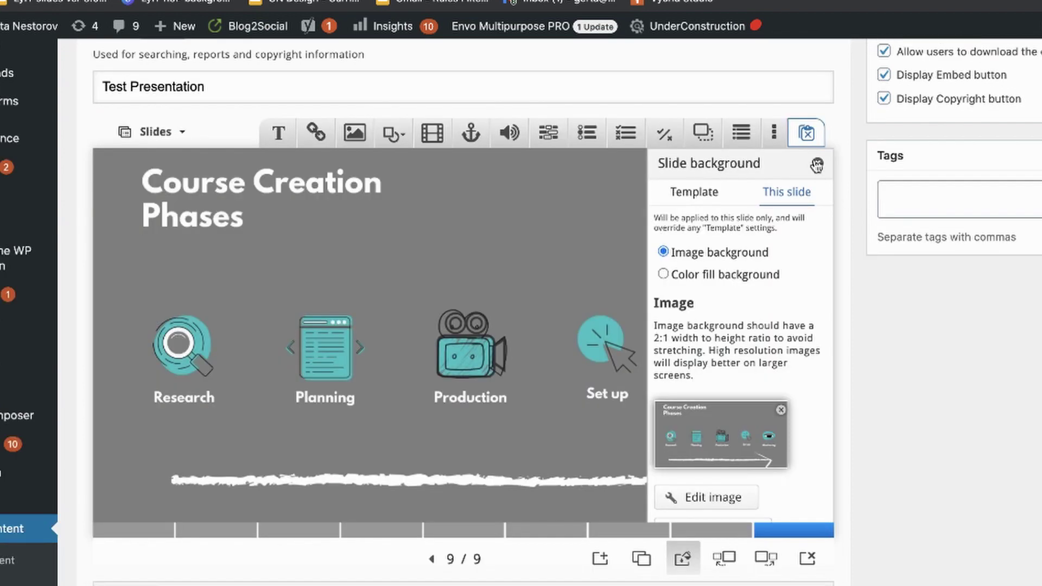
left_click(816, 162)
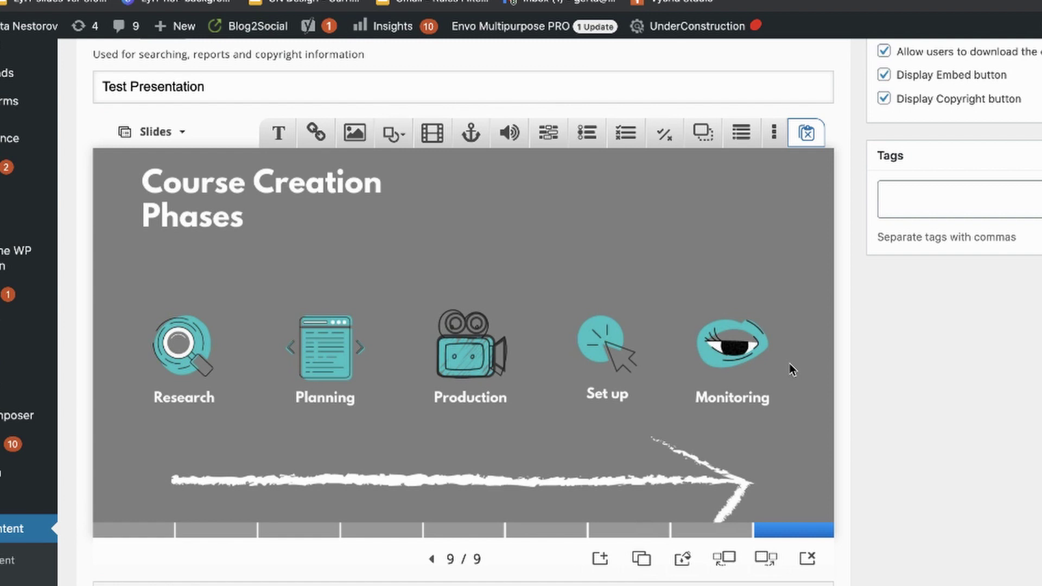
scroll(792, 369, "up", 1)
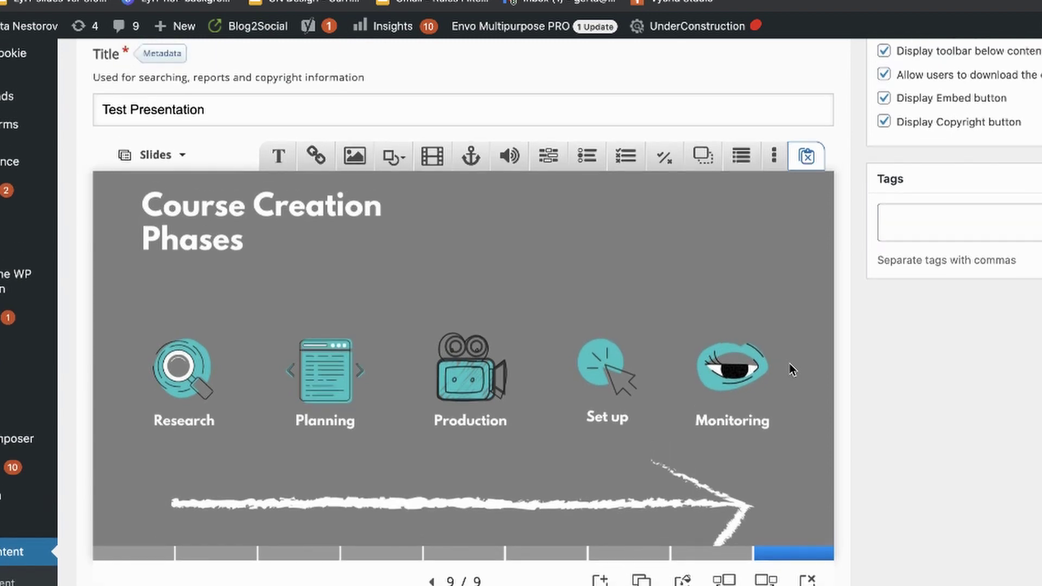
scroll(792, 370, "down", 3)
key("Left")
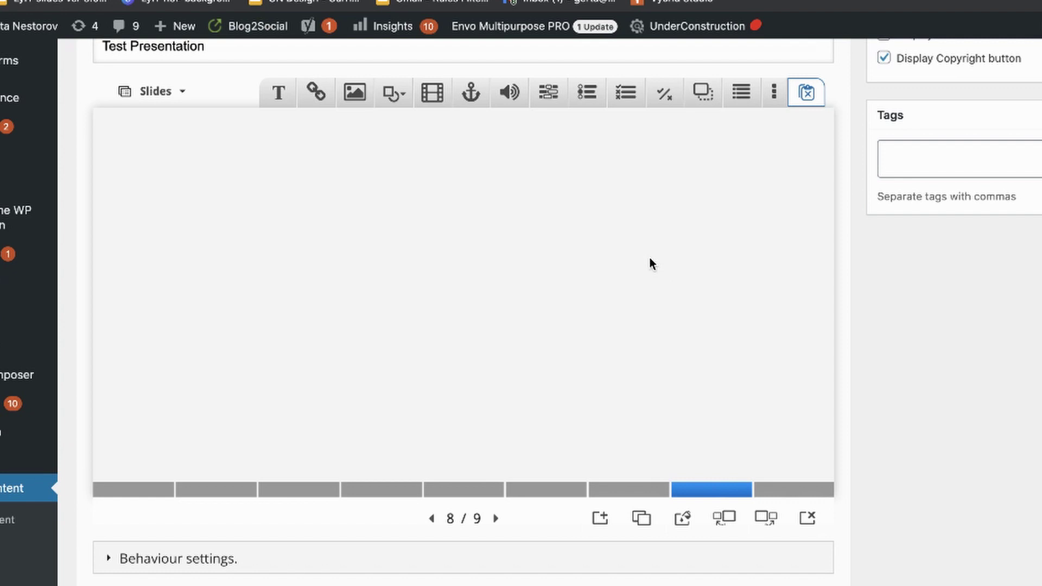
Insert the 5-Phase model image on slide 8 with alt text 'Image title alt text', stretched to fill.
left_click(355, 92)
type("Image title alt text")
scroll(617, 285, "up", 5)
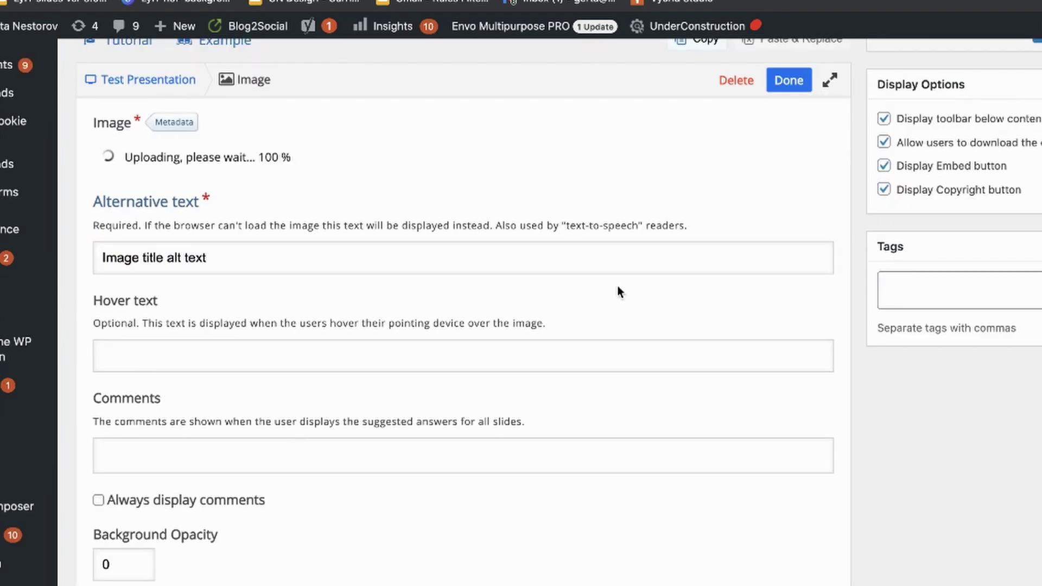
scroll(268, 298, "down", 5)
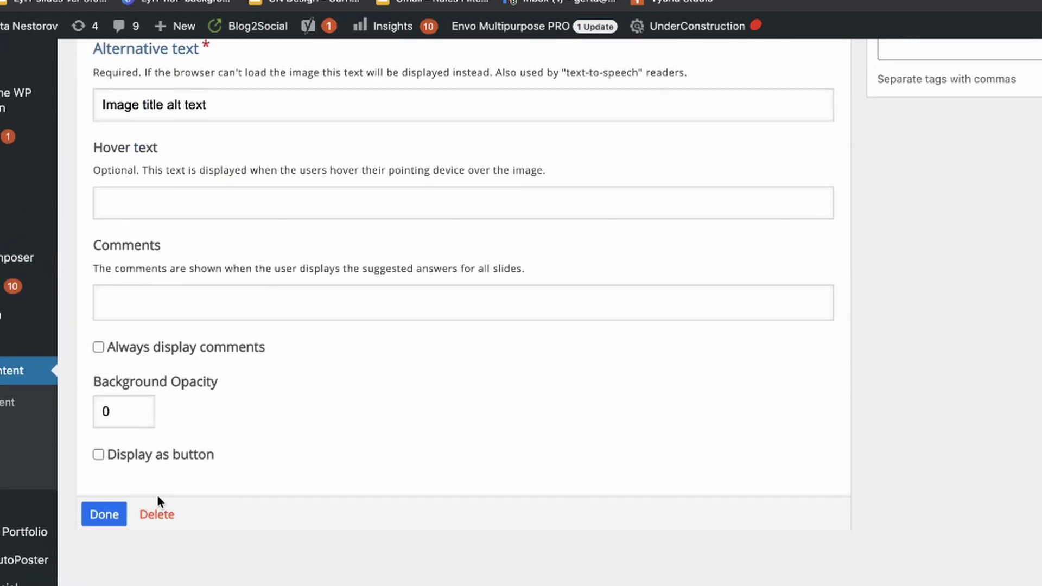
left_click(104, 515)
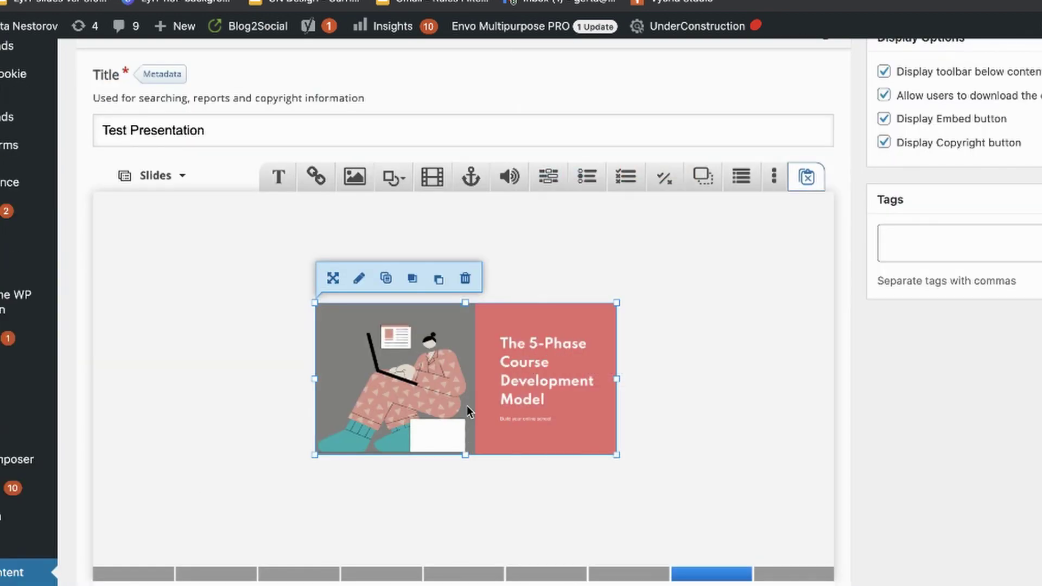
left_click_drag(466, 405, 233, 293)
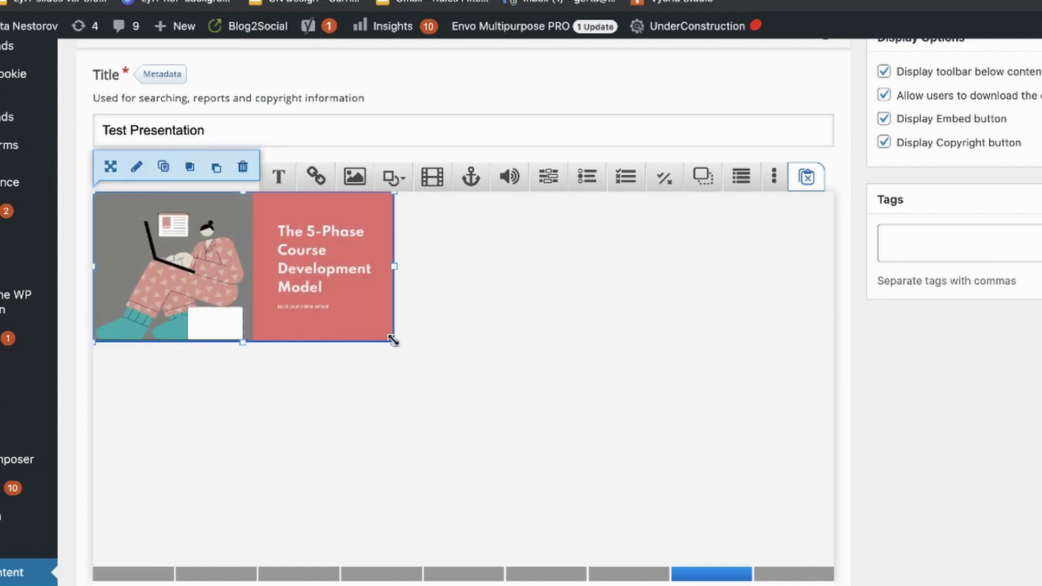
left_click_drag(393, 341, 833, 561)
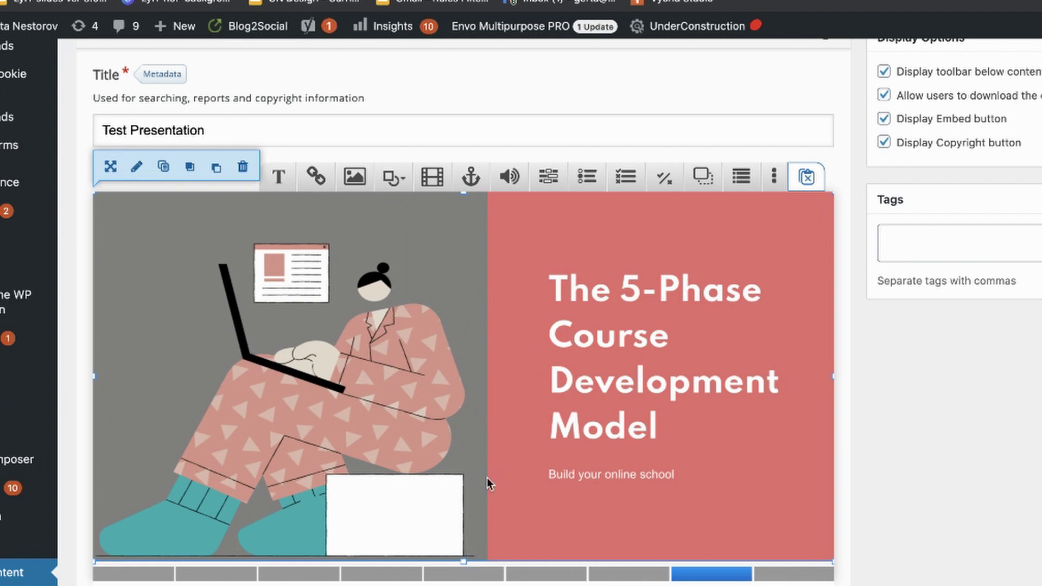
Go to slide 9 and open its Slide background settings.
left_click(793, 573)
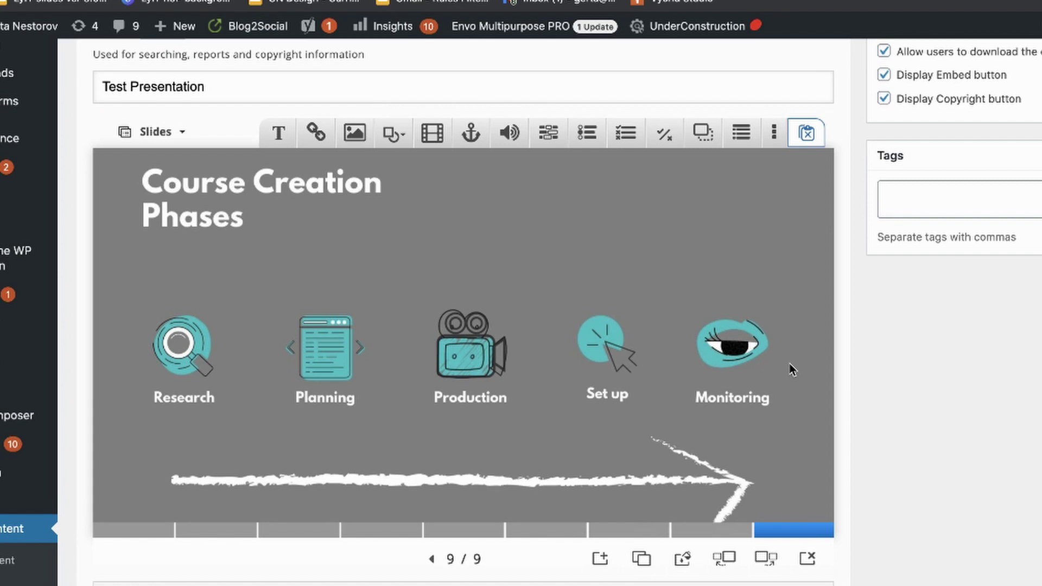
scroll(793, 369, "up", 1)
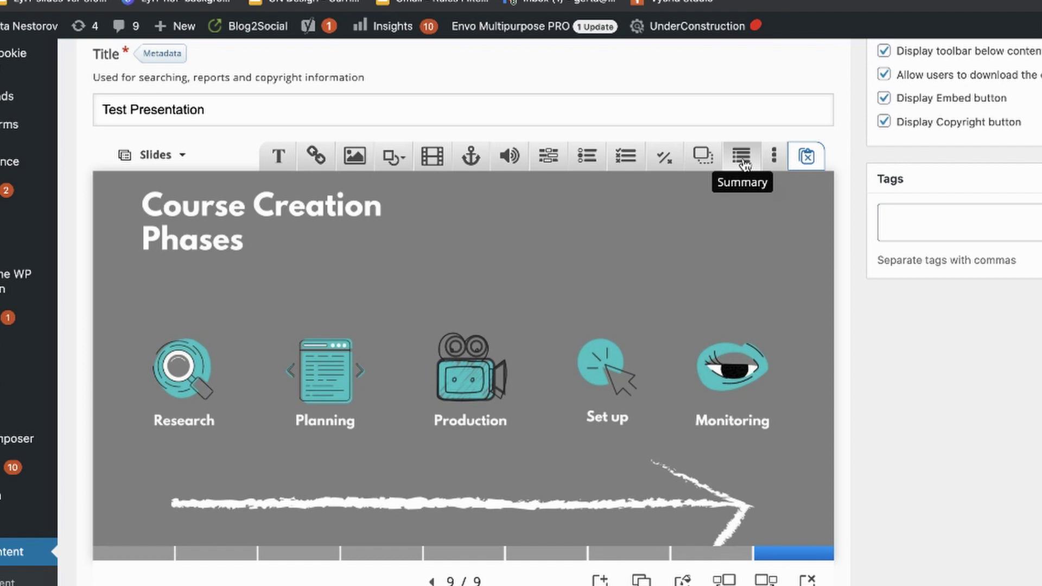
left_click(682, 565)
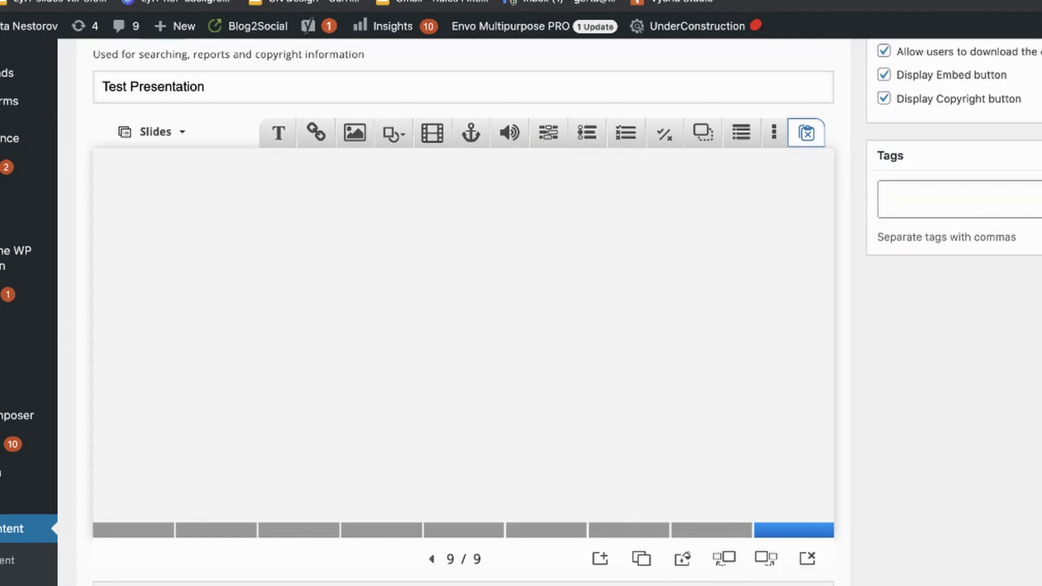
Set the Course Creation Phases image as the background for slide 9 only, then close the panel.
left_click(683, 564)
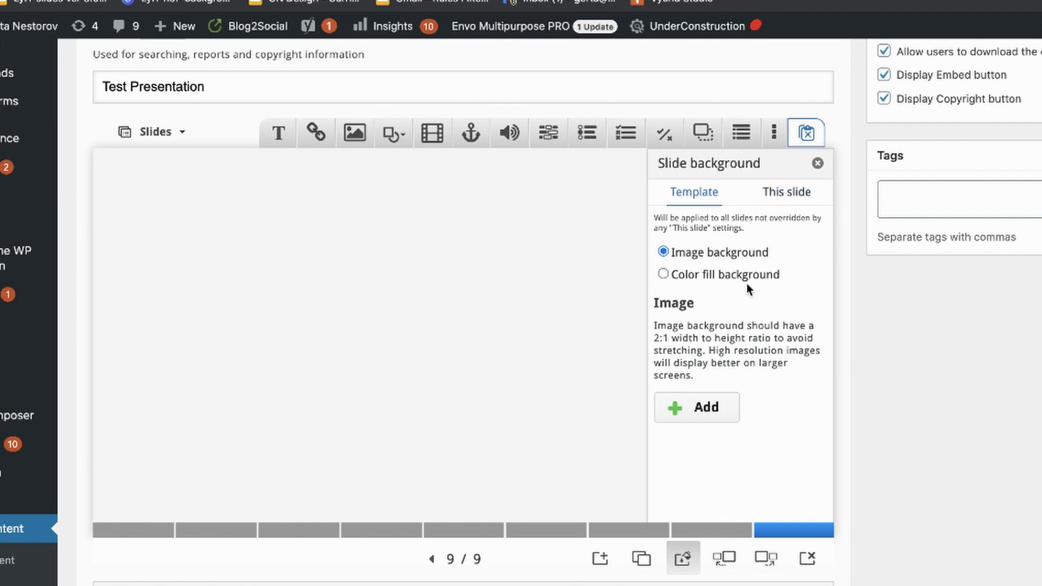
left_click(802, 196)
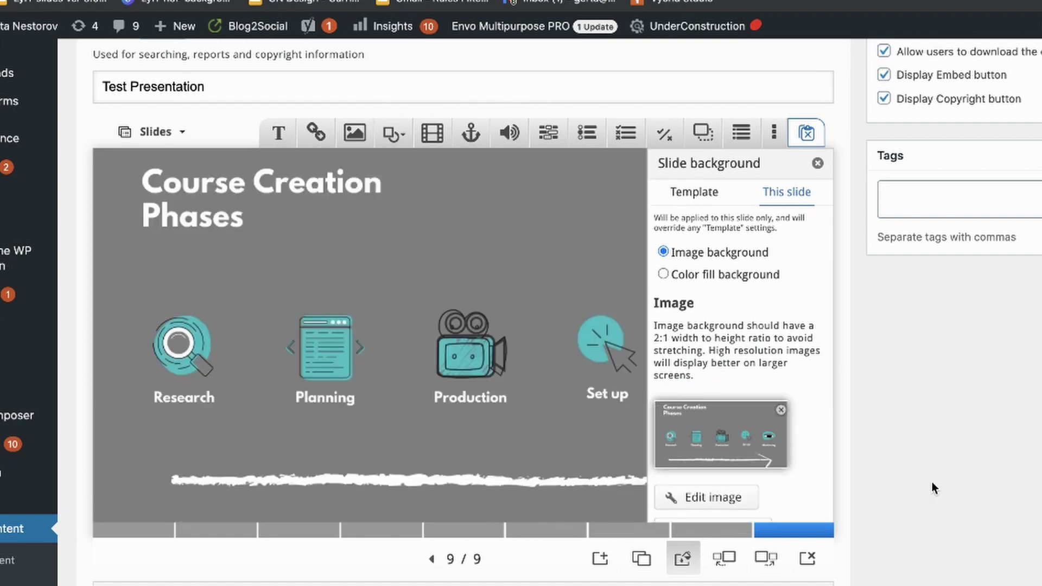
left_click(817, 163)
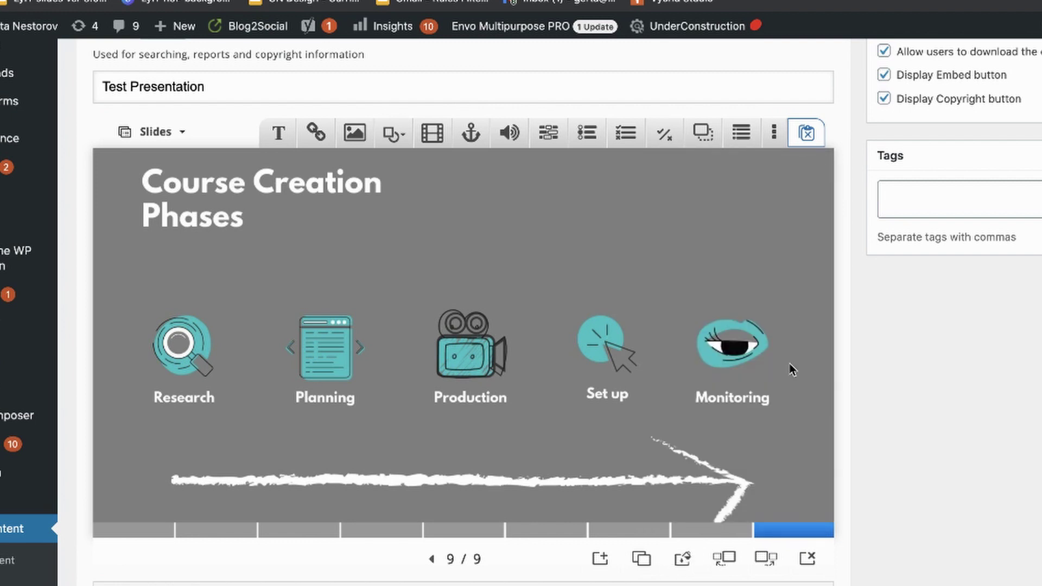
scroll(789, 363, "up", 1)
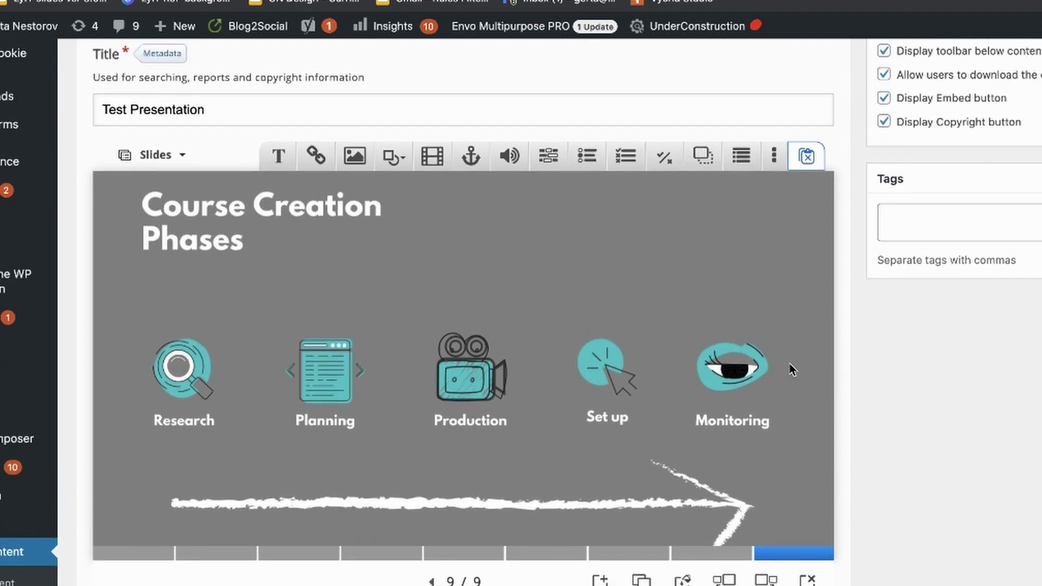